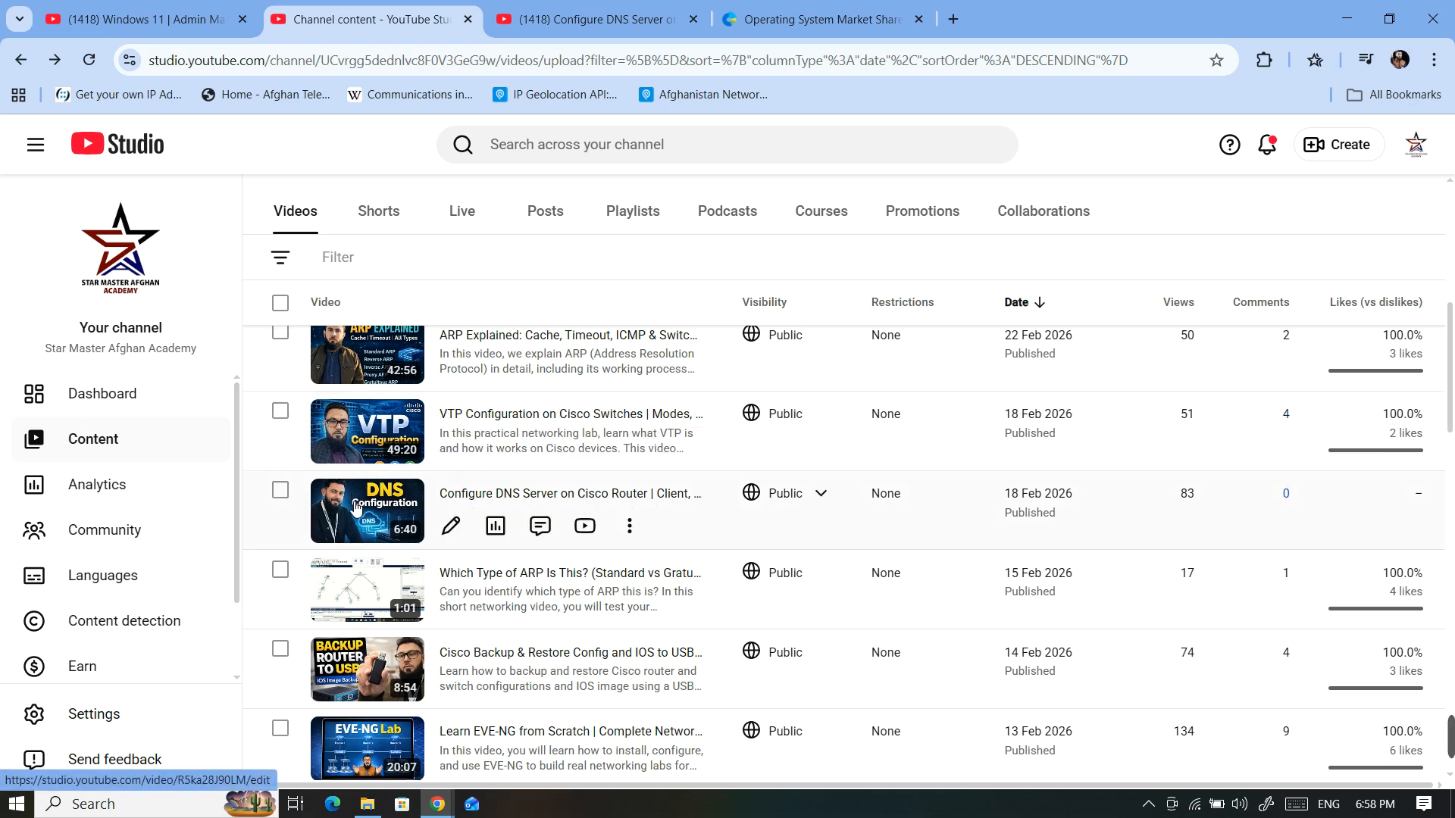
Open the cards editor for the video "Configure DNS Server on Cisco Router | Client, Server & DNS Database Lab"
left_click(450, 527)
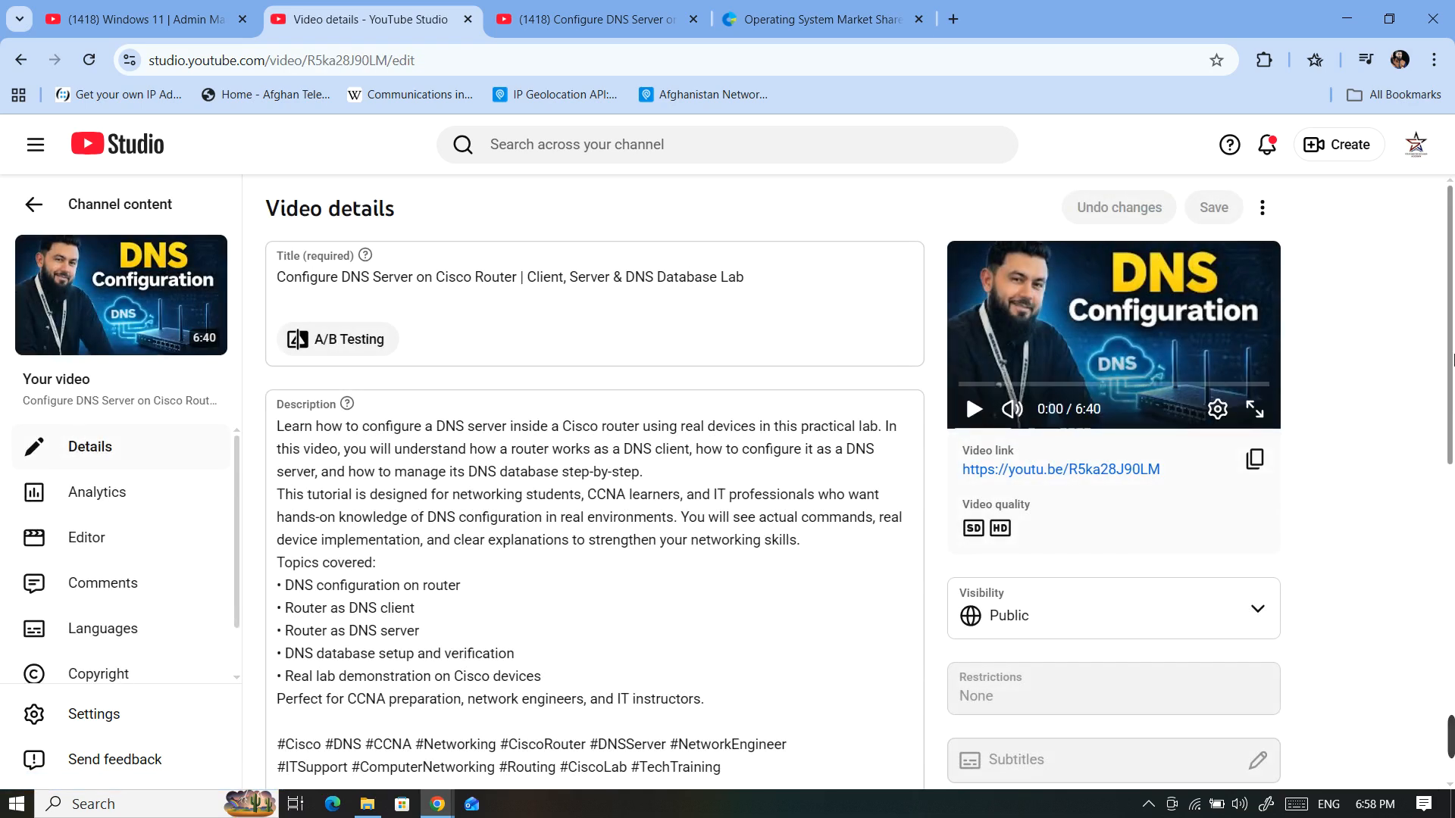
scroll(1450, 438, "down", 2)
scroll(1450, 438, "down", 2)
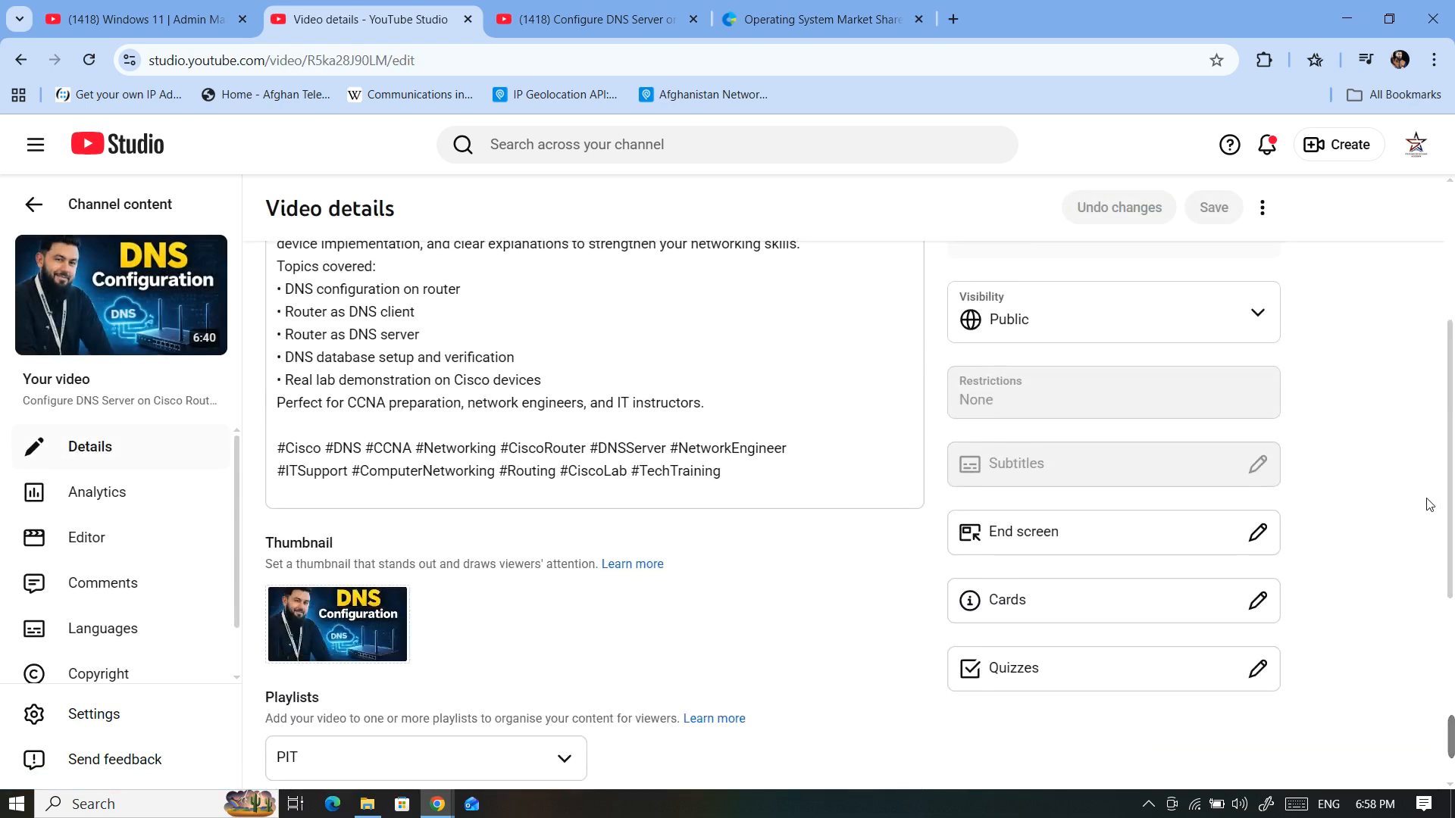
left_click(1259, 604)
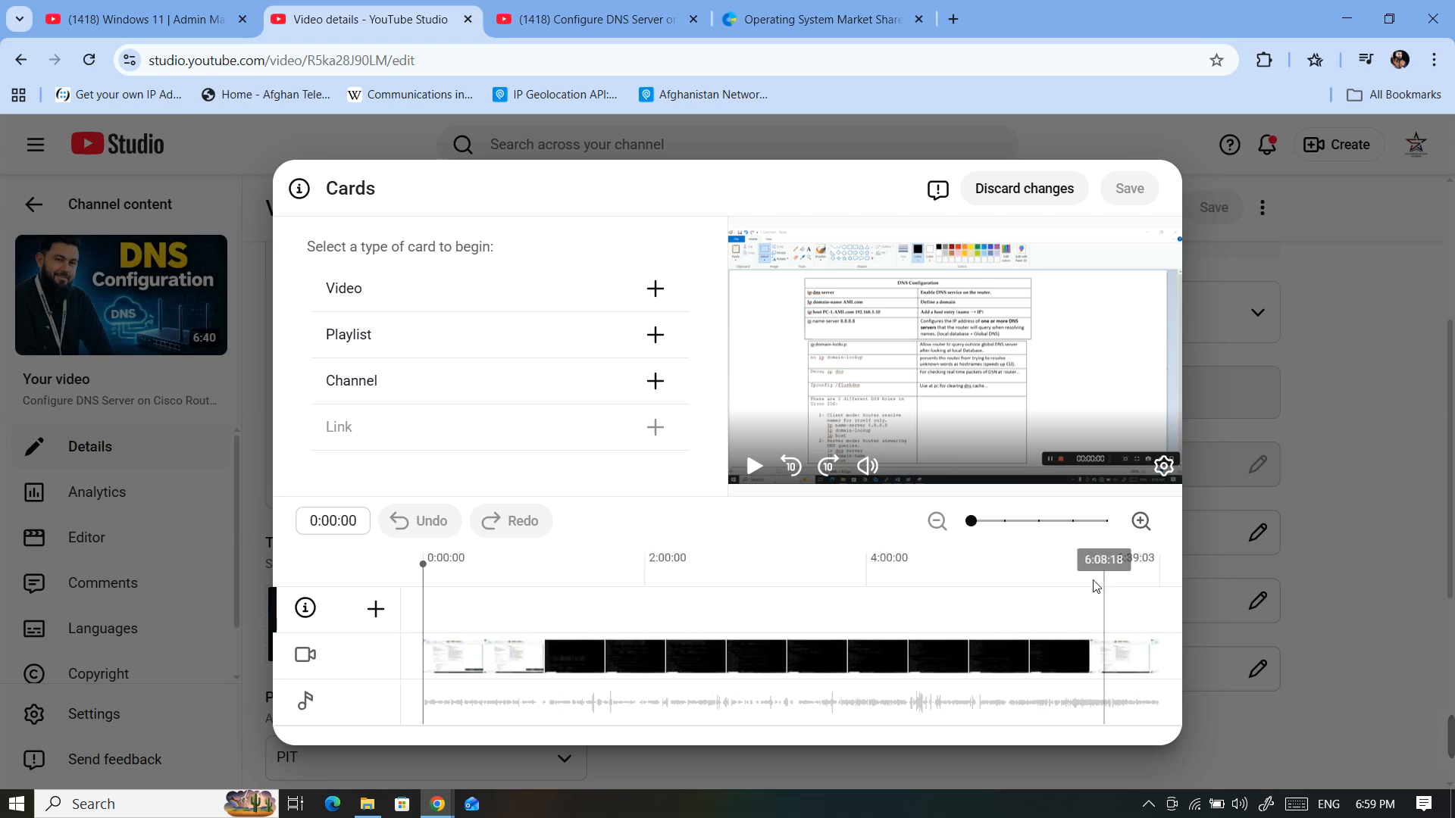
Add a video card at 0:00:00 linking to the channel's "Complete DNS course in Pashto Language" video, searching for dns to find it
left_click(506, 657)
left_click(425, 658)
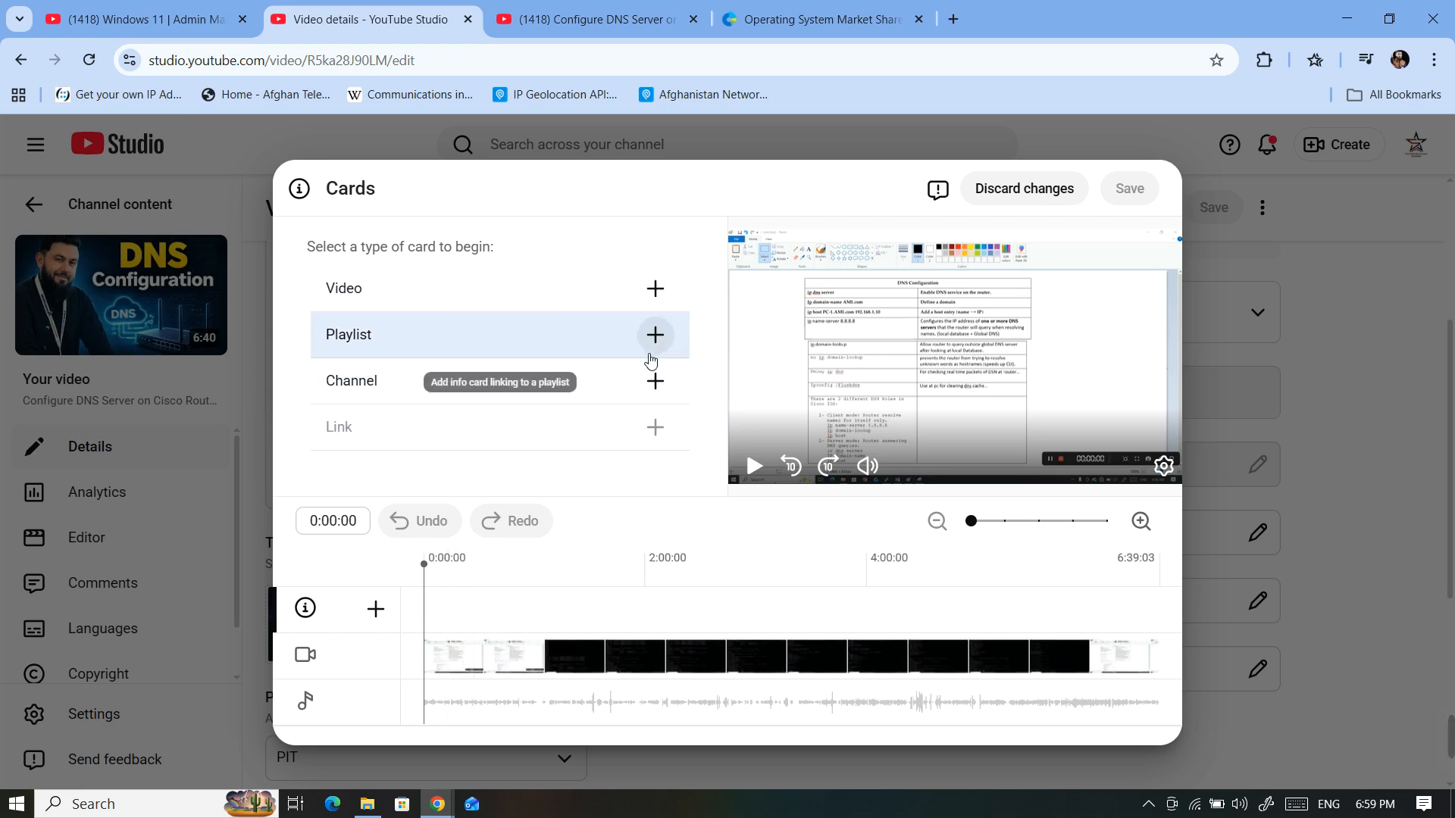
left_click(662, 298)
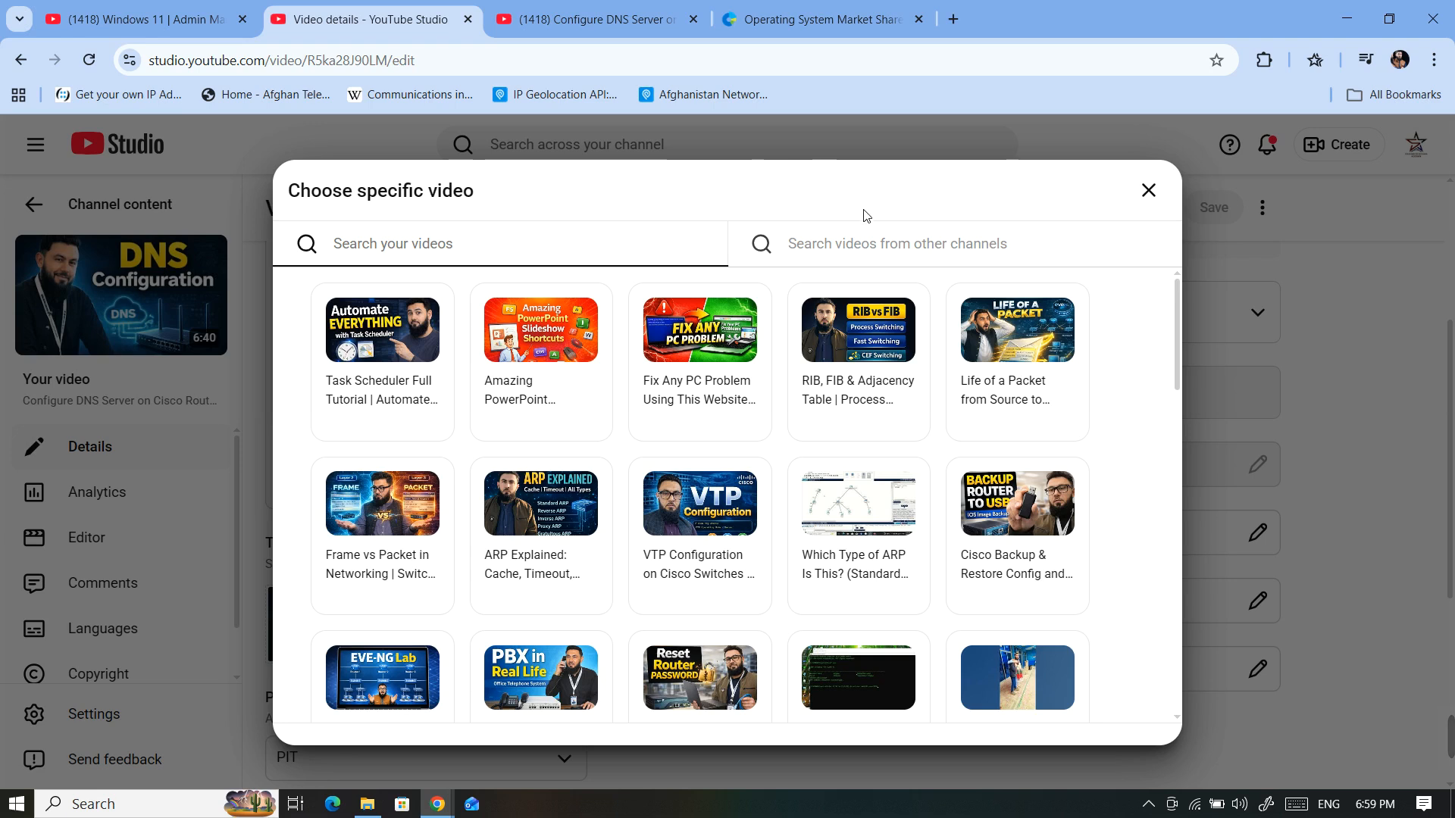
type("dns")
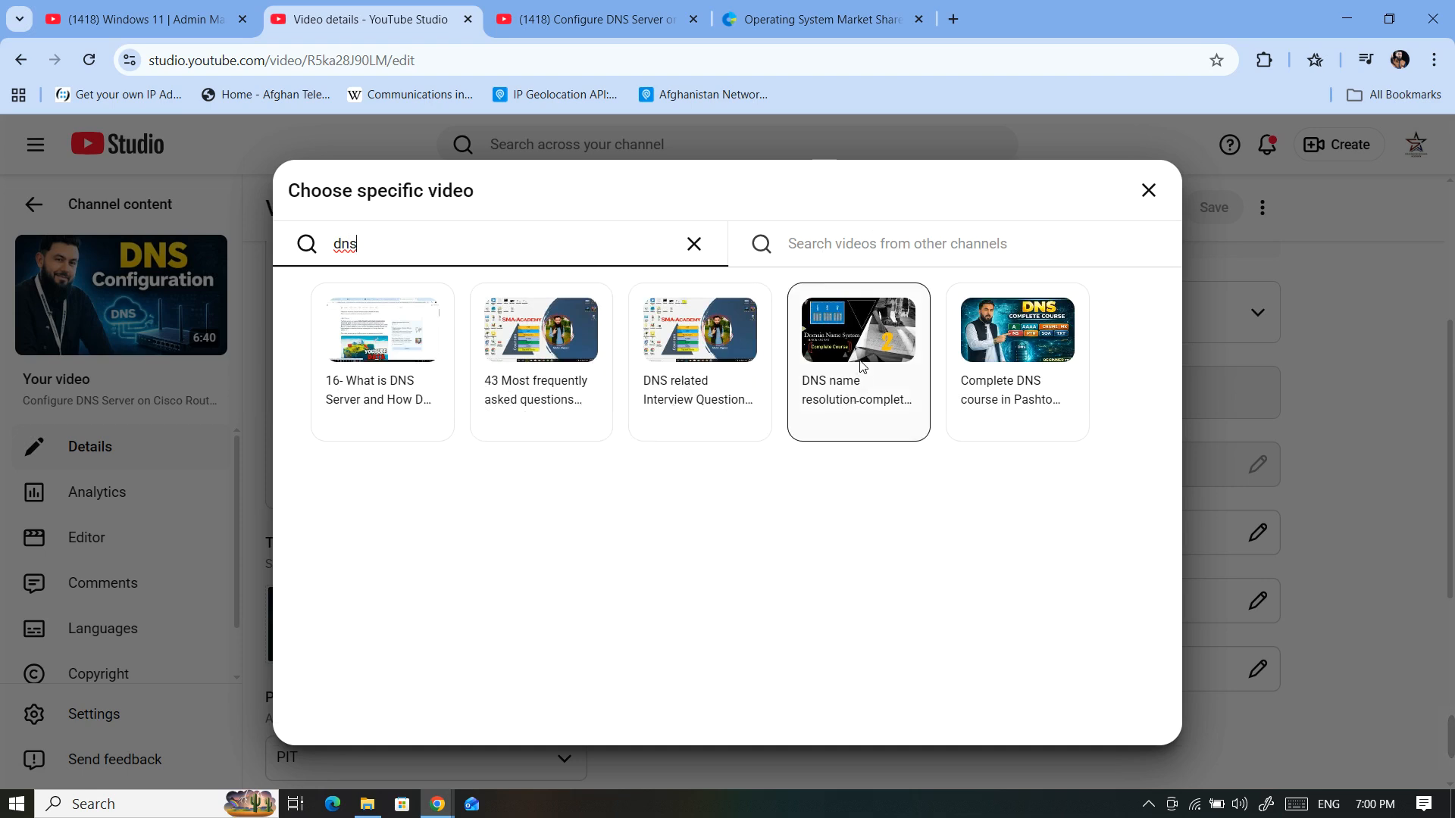
left_click(985, 349)
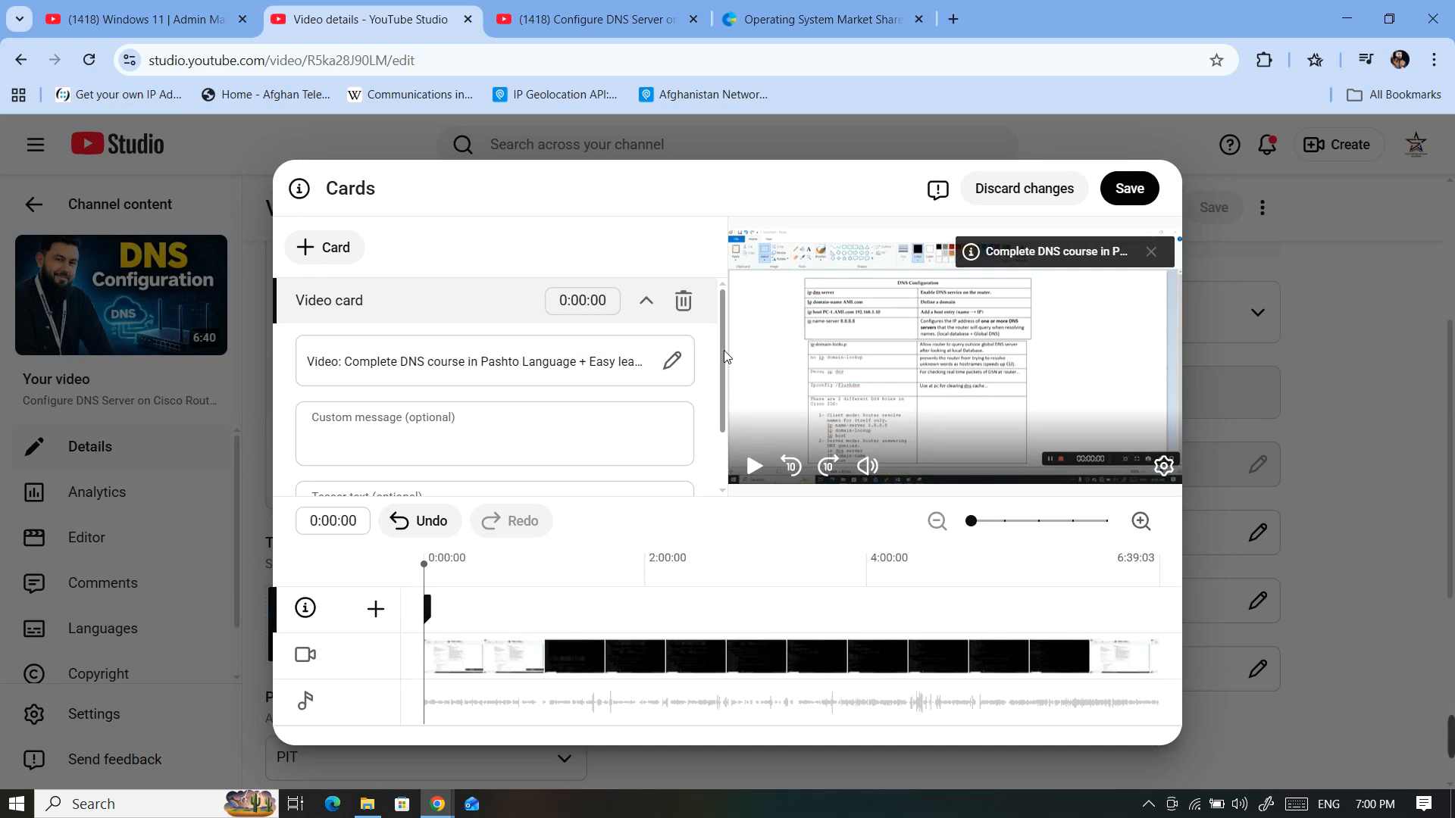
Set the video card's teaser text to "DNS Course in Pashto"
left_click_drag(725, 352, 715, 400)
left_click(404, 381)
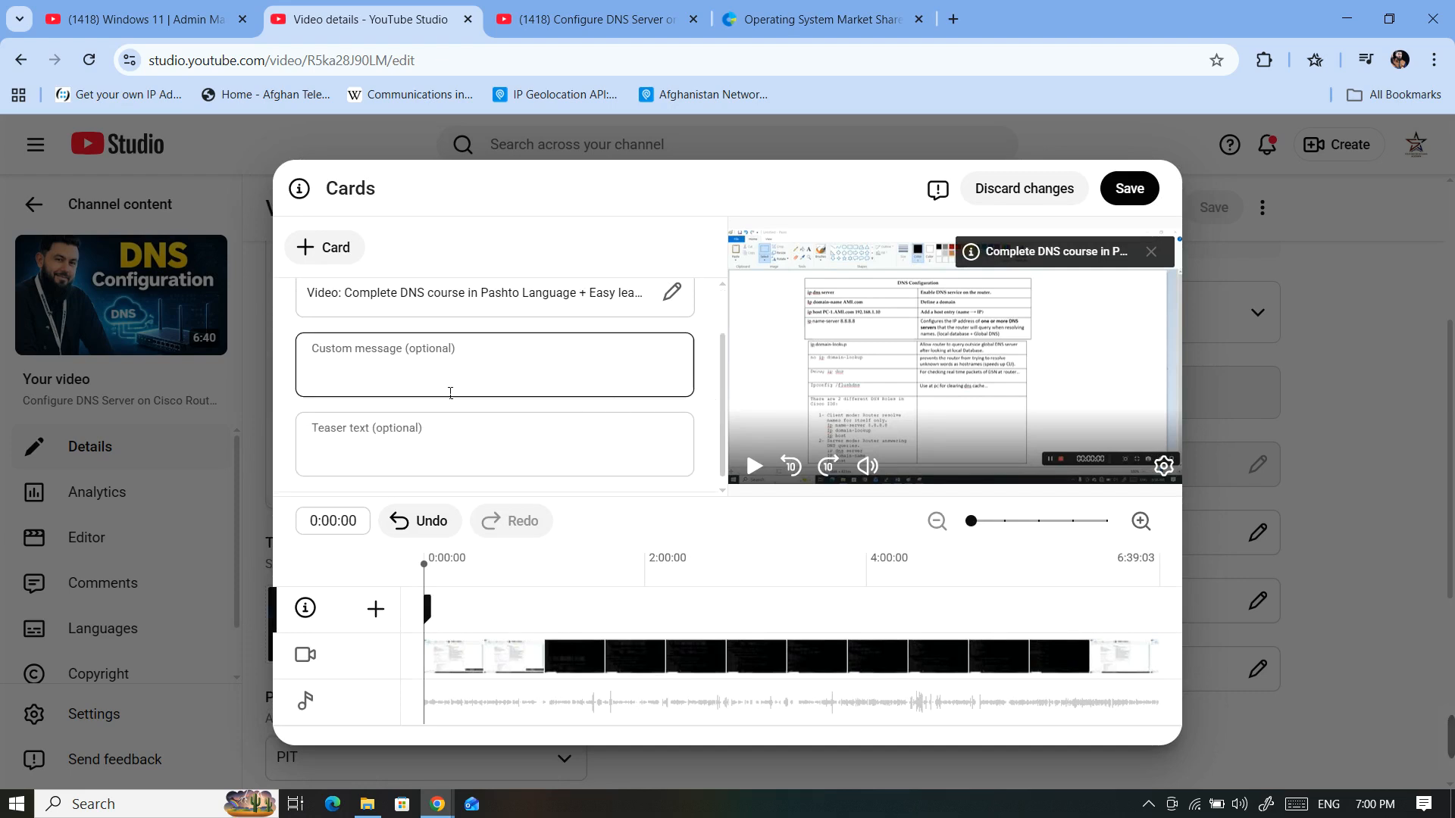
left_click(406, 445)
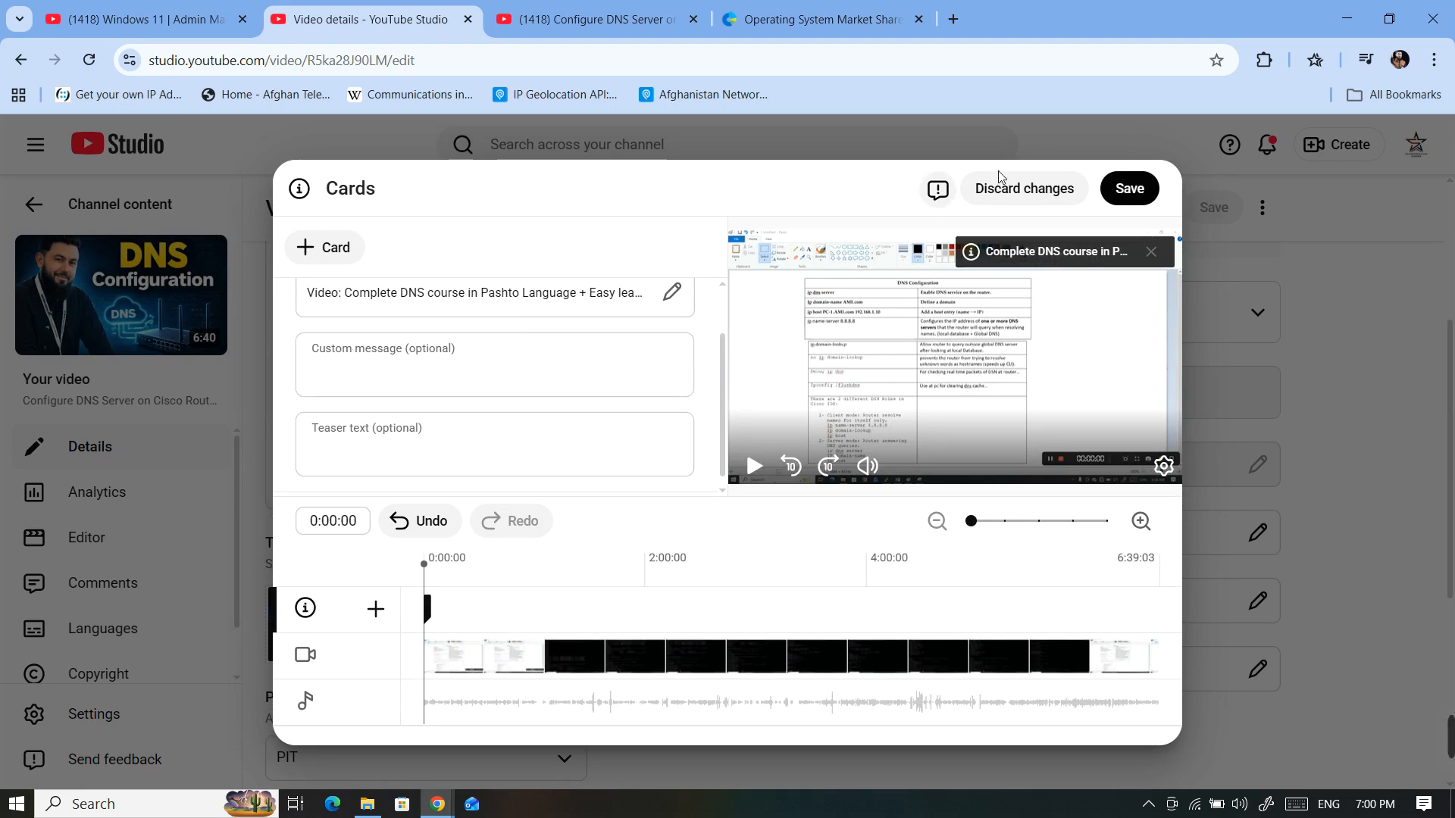
left_click(352, 455)
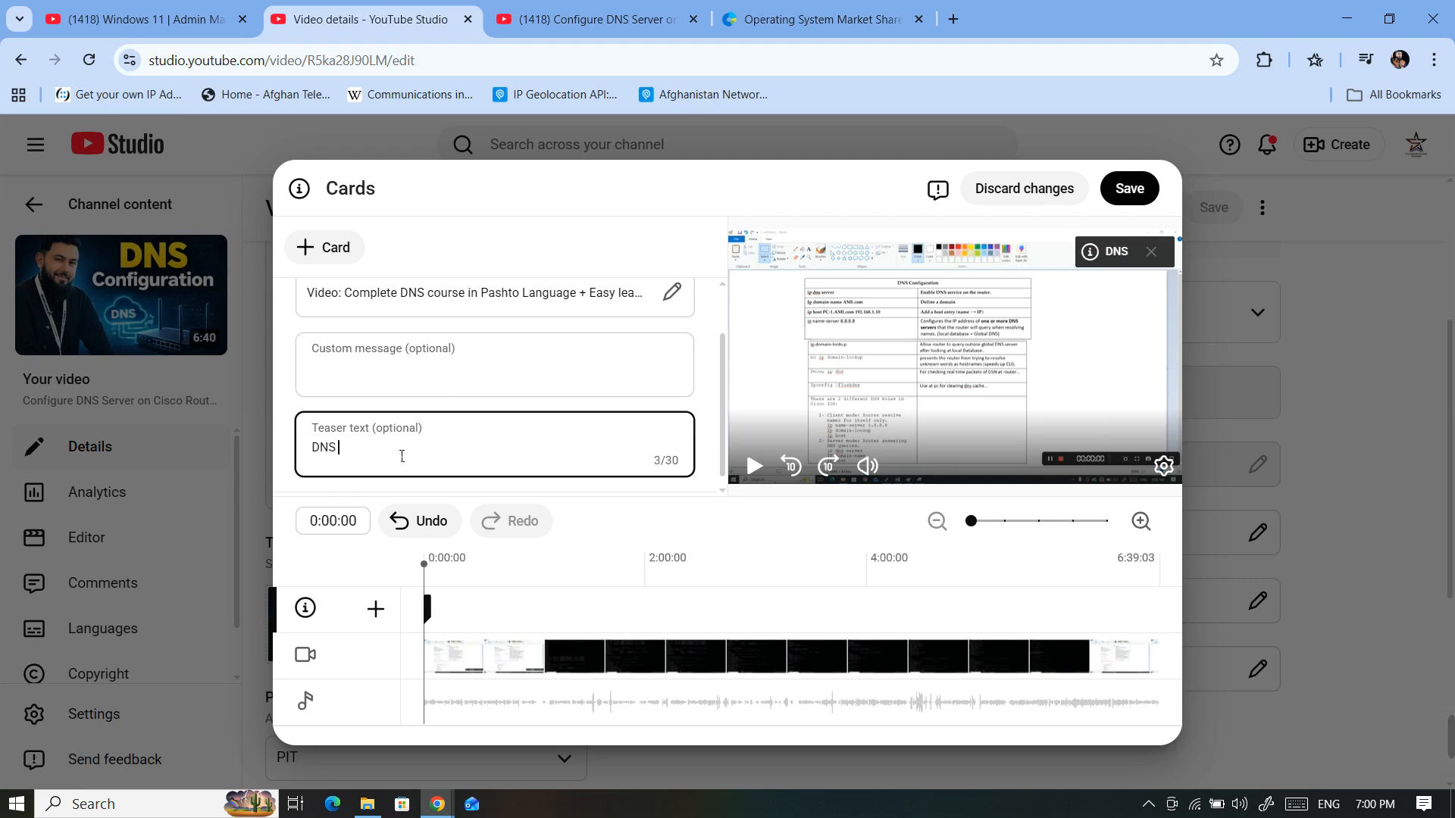
type("re")
type("urse in")
type(" Pashto")
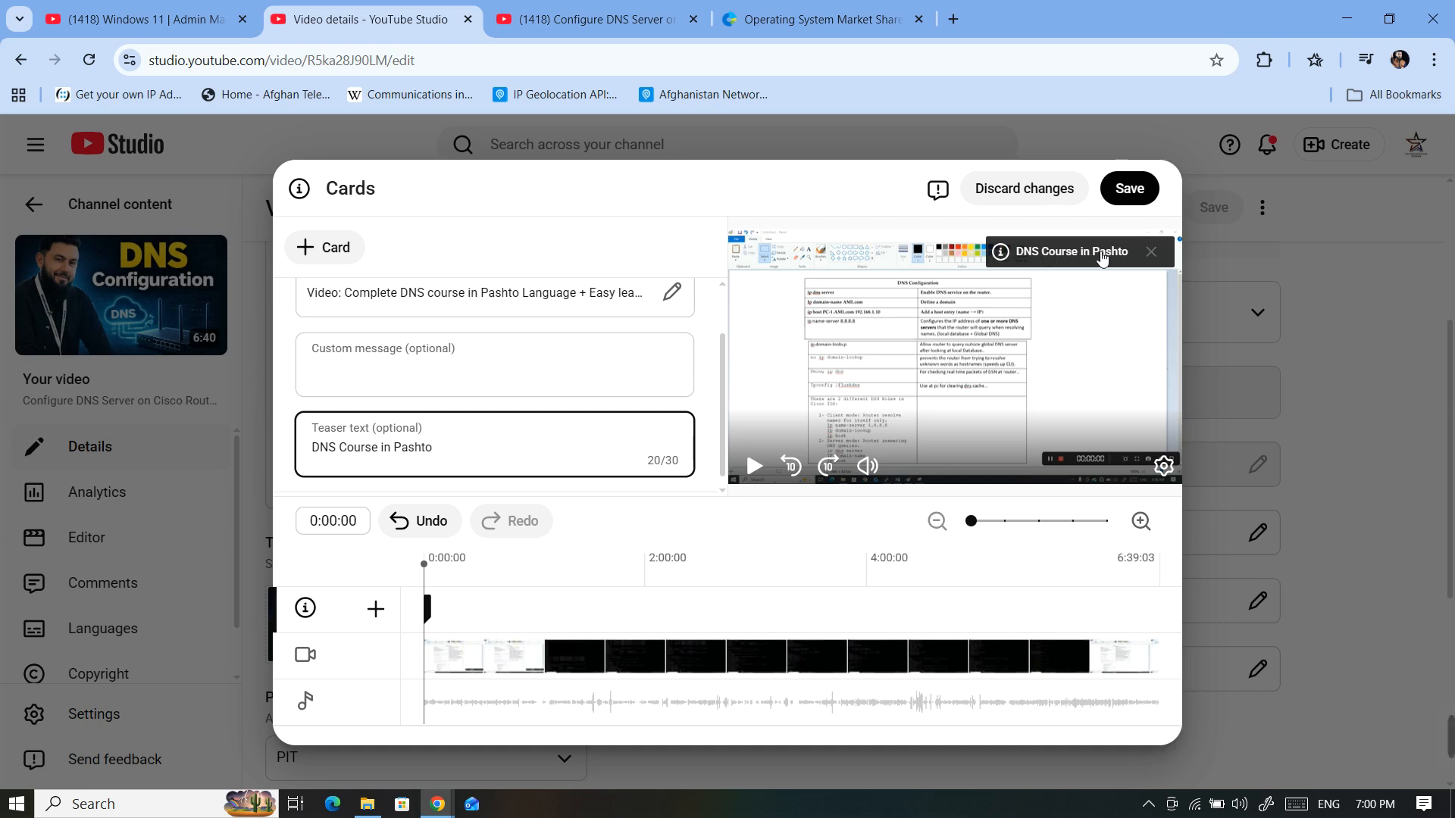
Set the card's custom message to "Complete DNS Course by" followed by the instructor's name
left_click(404, 372)
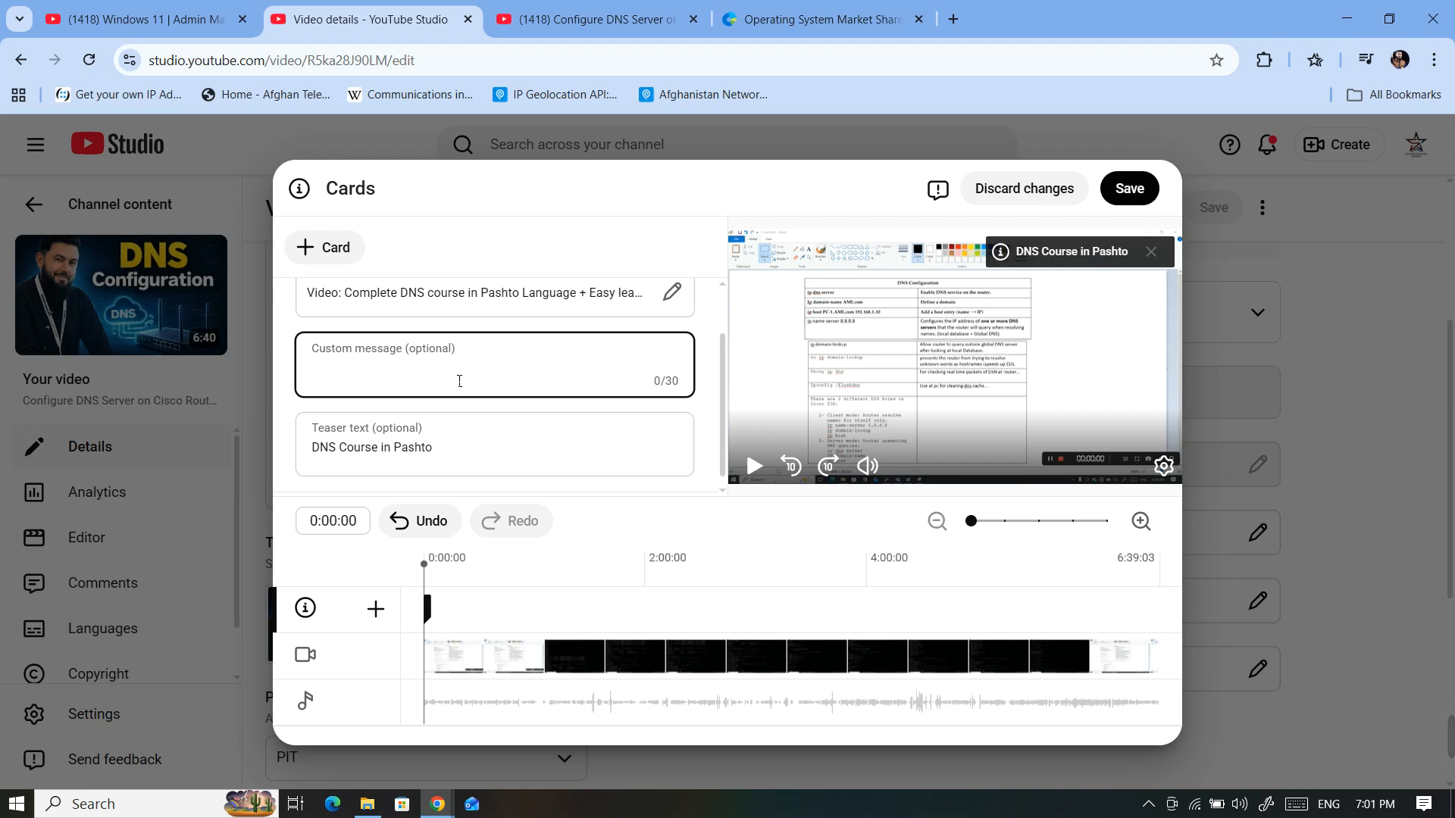
type("mplete DNS Course by")
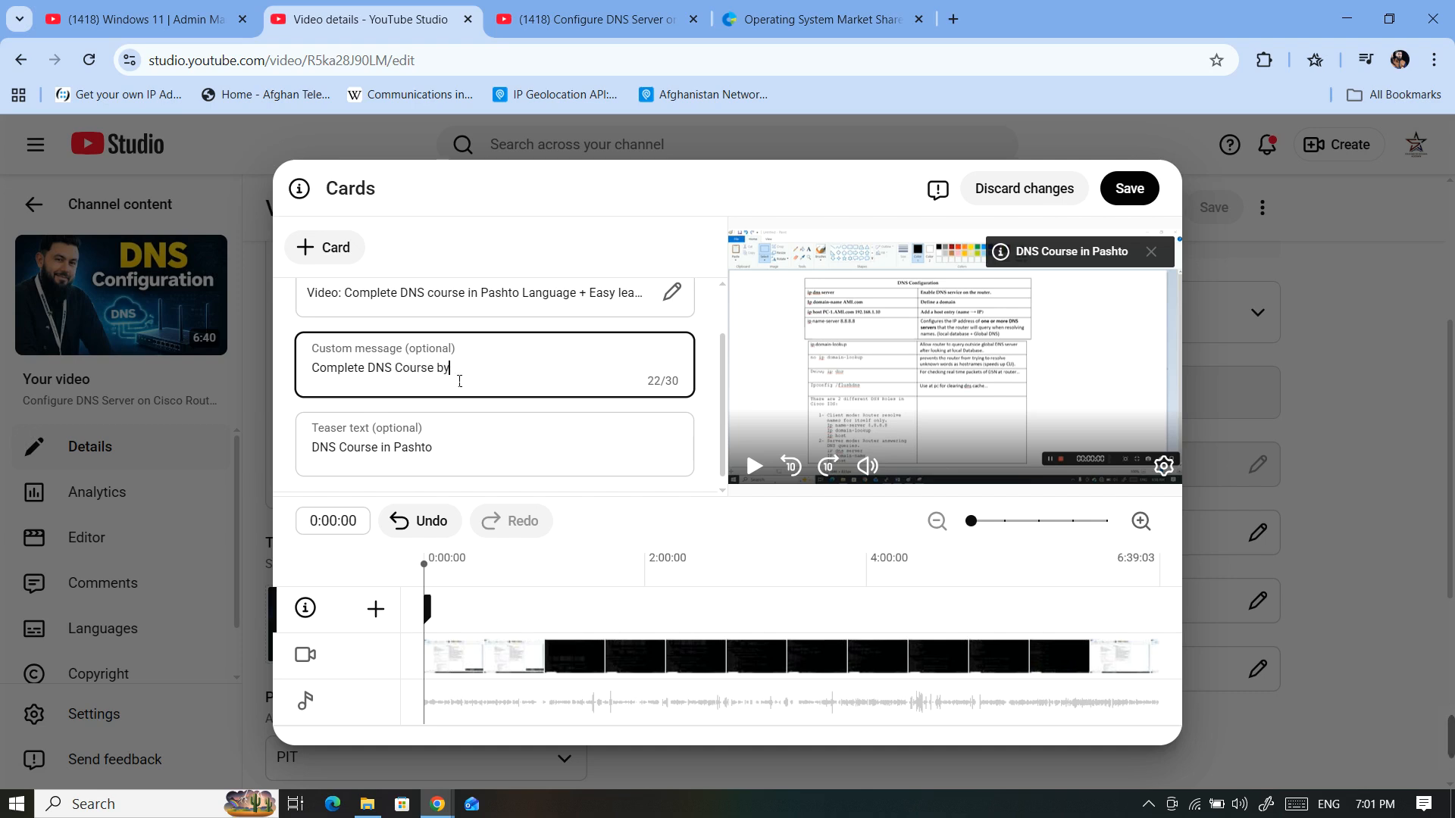
type(" Mahir")
key("BackSpace")
scroll(583, 341, "up", 1)
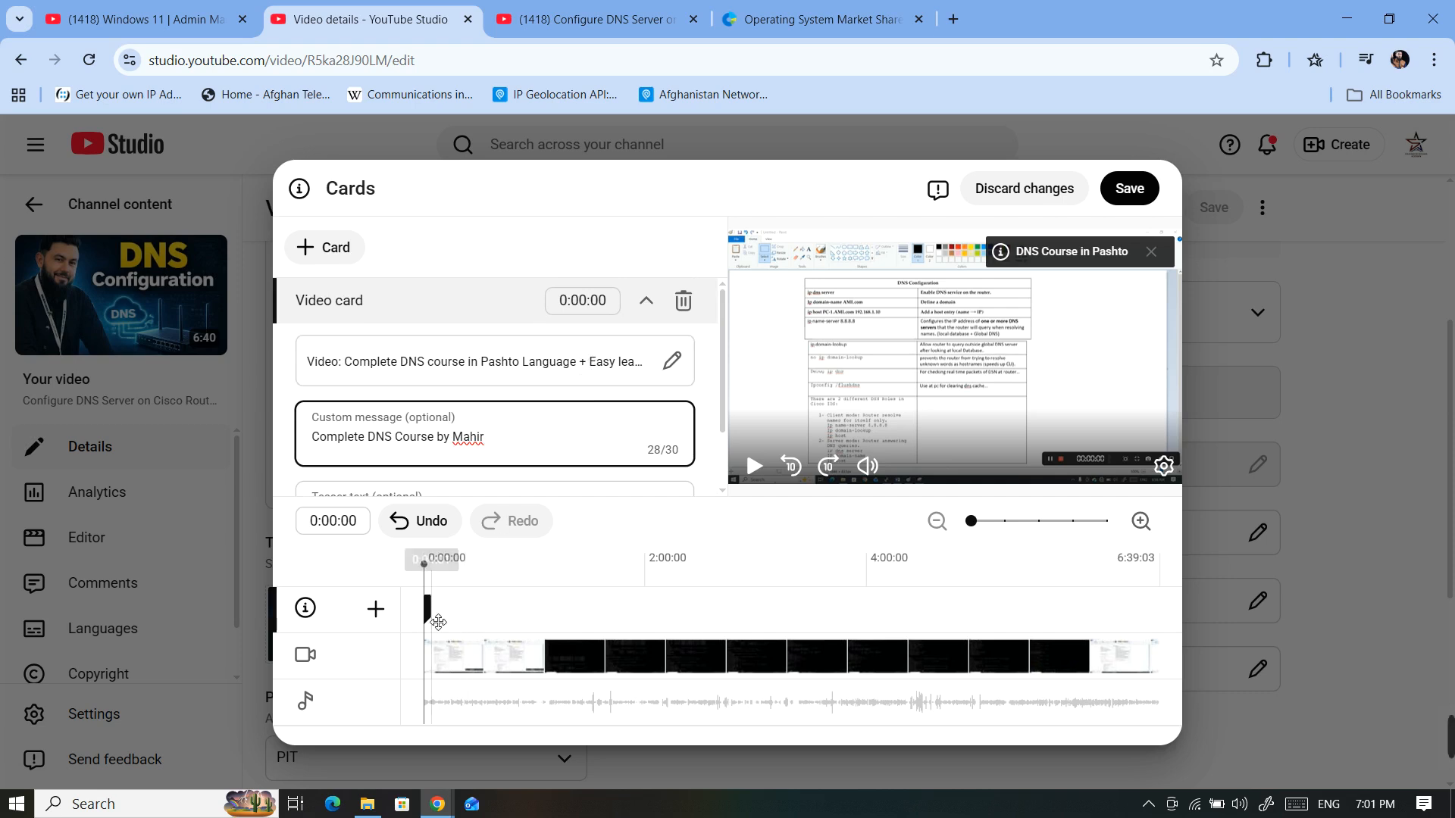
Preview the card by playing the video's opening seconds and expanding its teaser, and save the cards
mouse_move(437, 622)
left_mouse_down()
mouse_move(580, 626)
mouse_move(425, 644)
left_mouse_up()
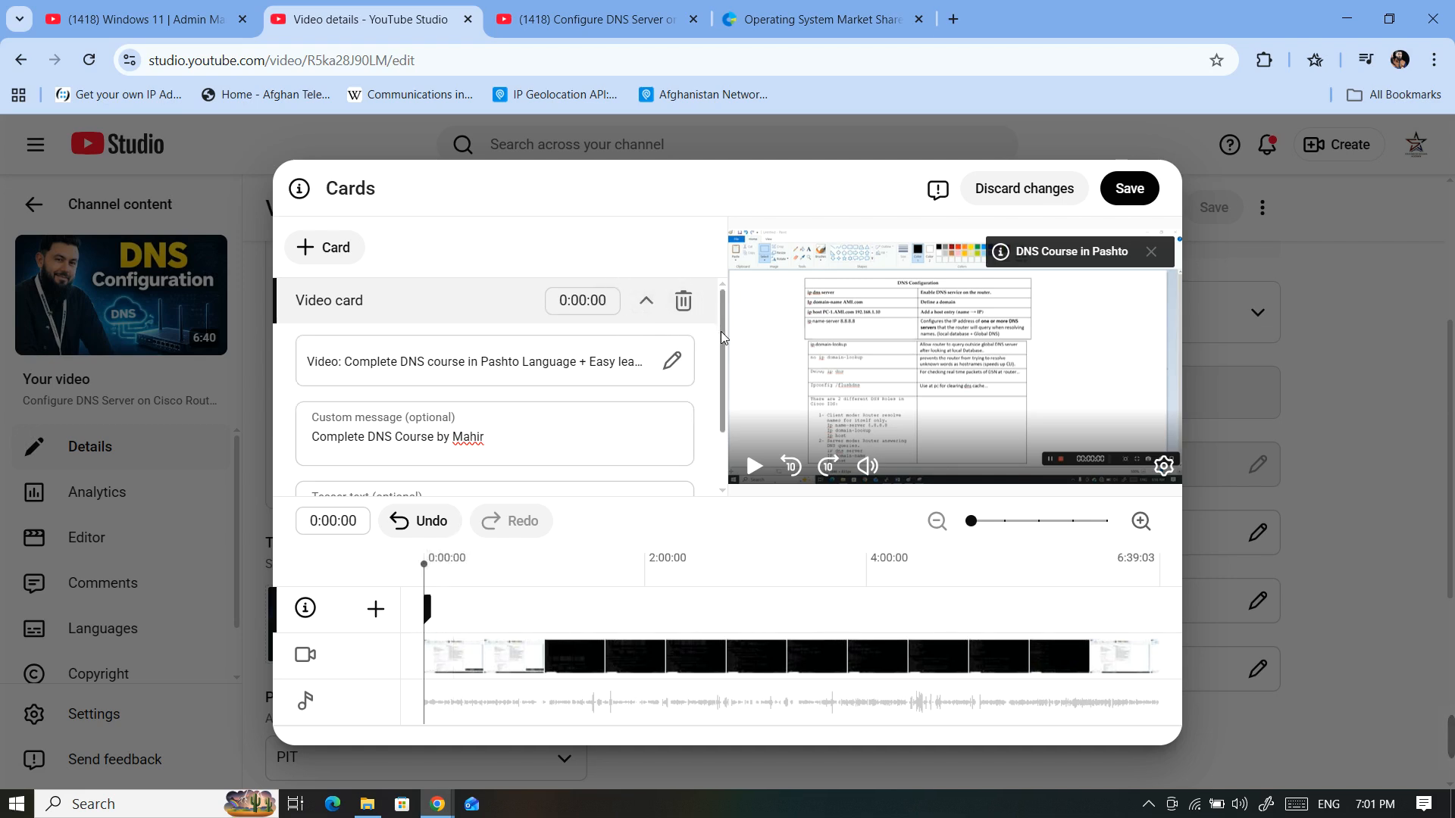
mouse_move(720, 331)
left_mouse_down()
mouse_move(718, 430)
mouse_move(727, 338)
left_mouse_up()
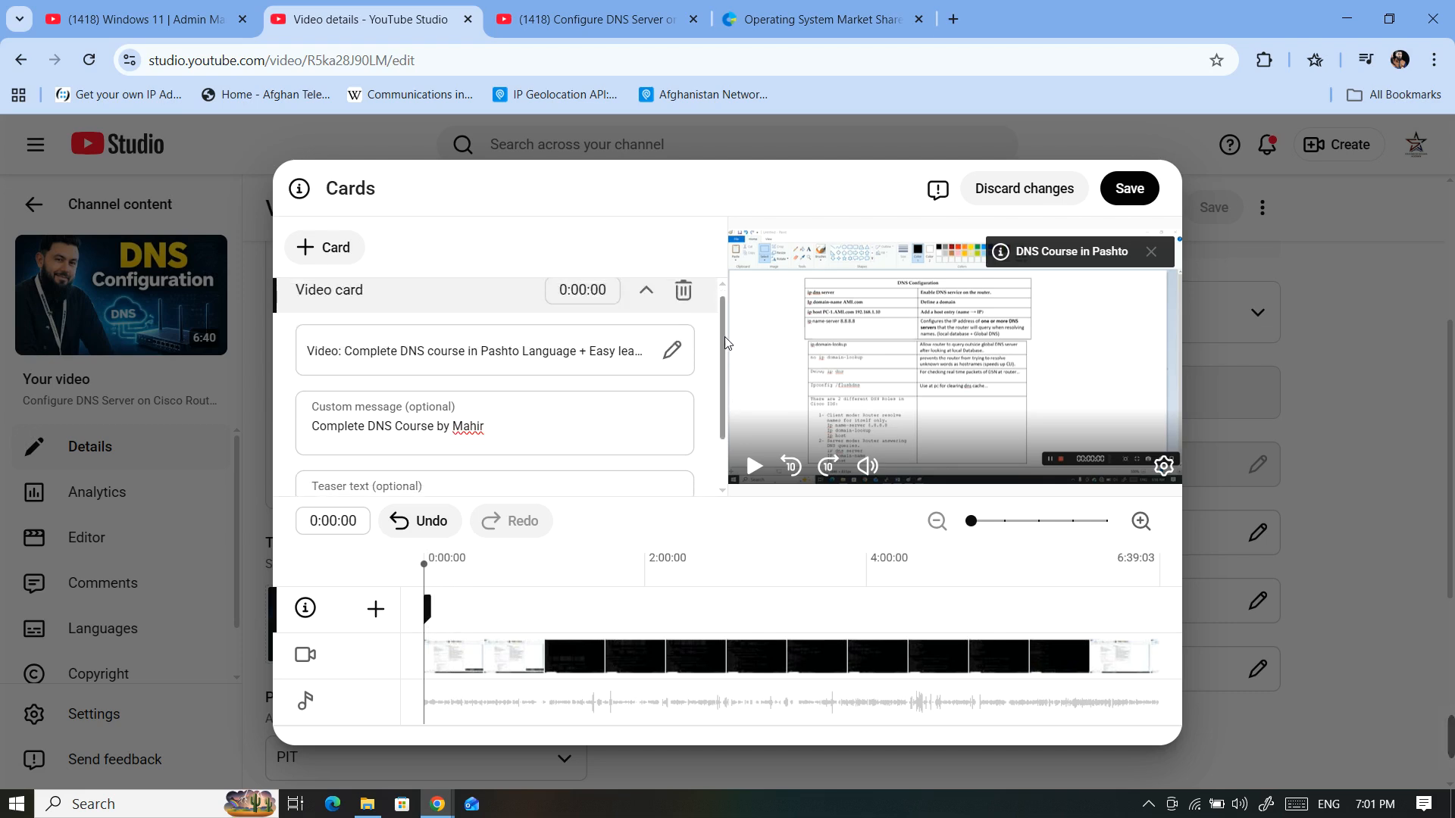
left_click(752, 469)
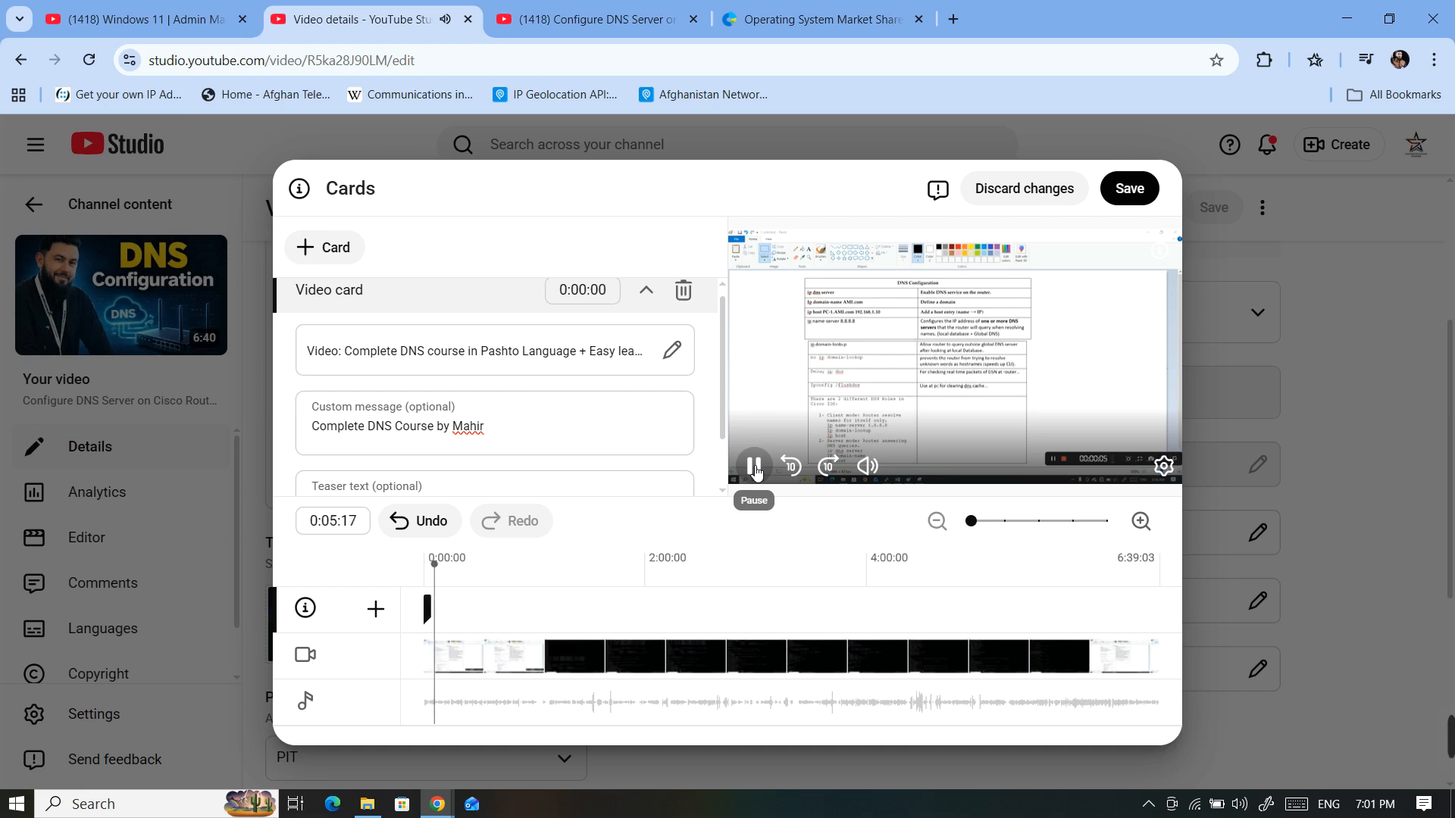
left_click(755, 468)
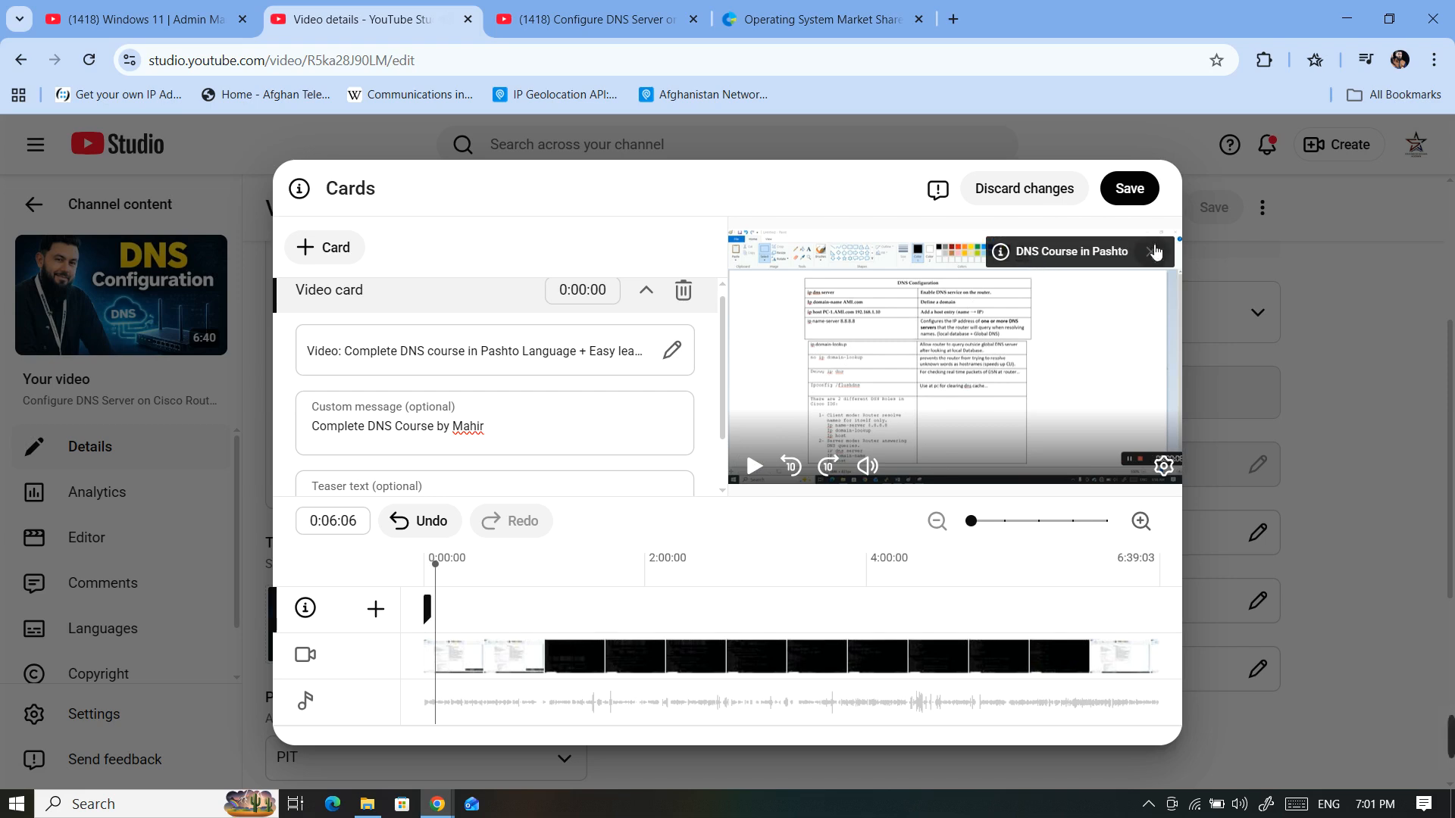
left_click(999, 258)
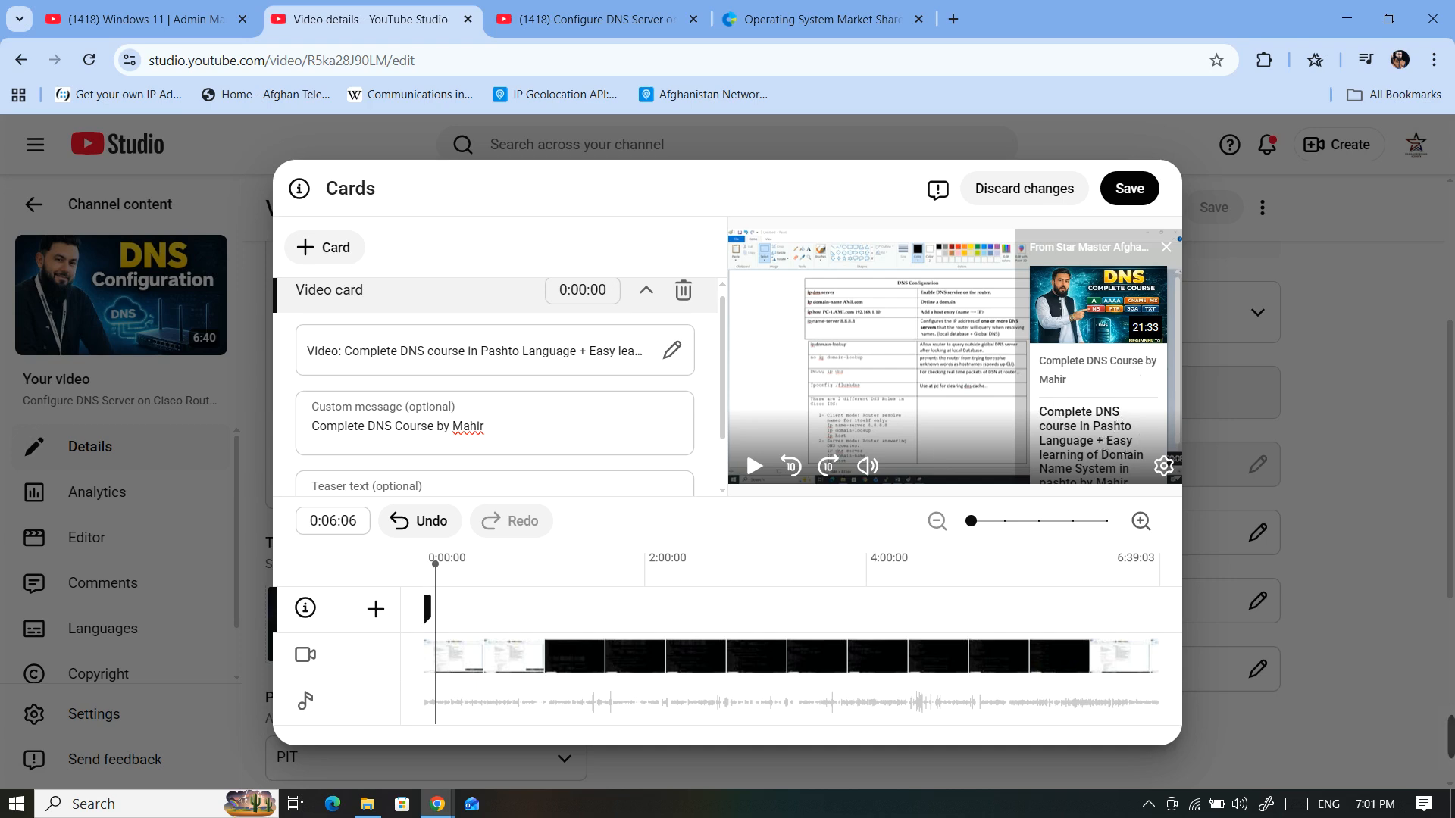
left_click(1125, 201)
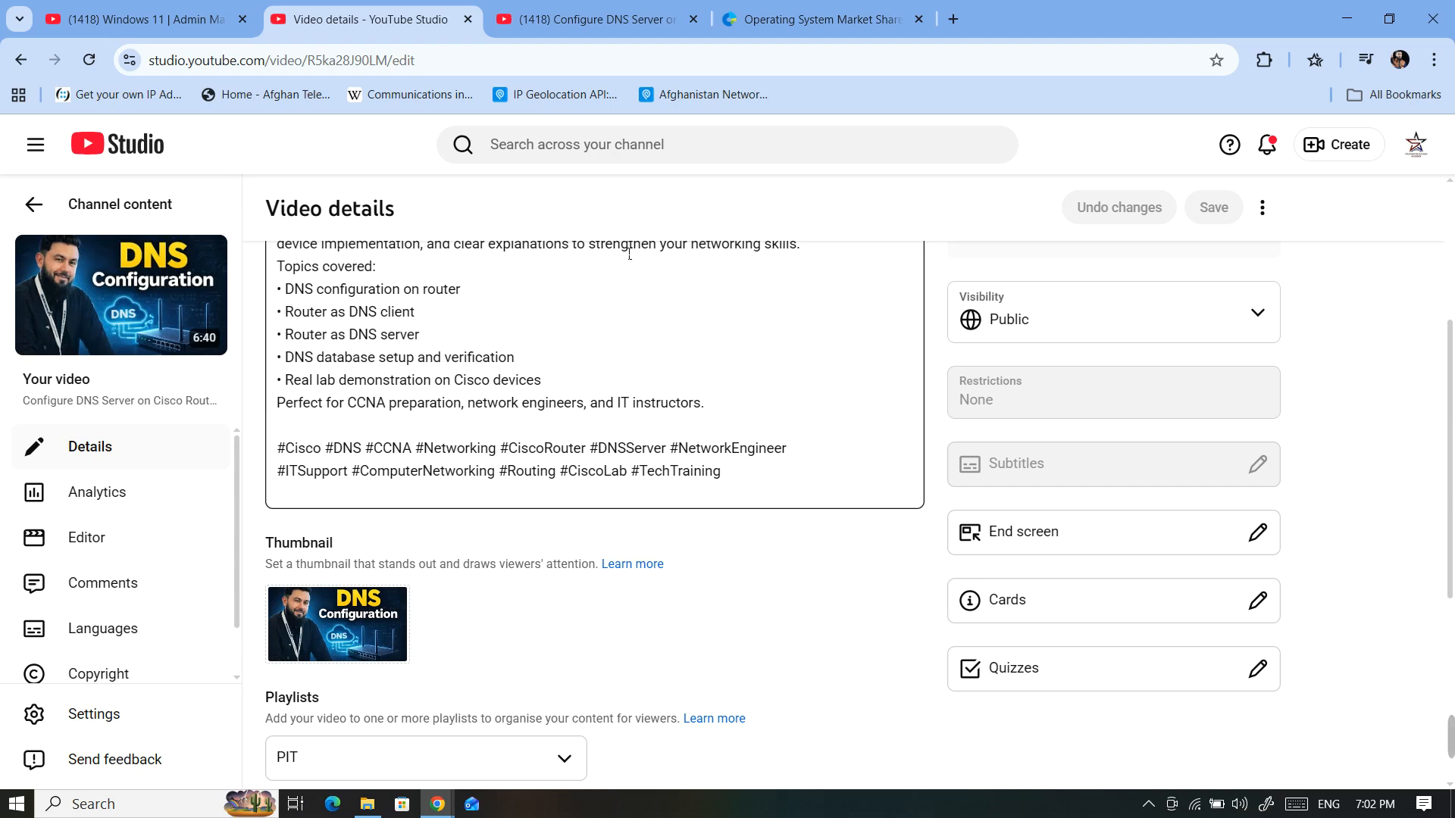
Open the video's YouTube watch page, check the card link under its description, and replay from 0:00 to check the teaser
left_click(82, 289)
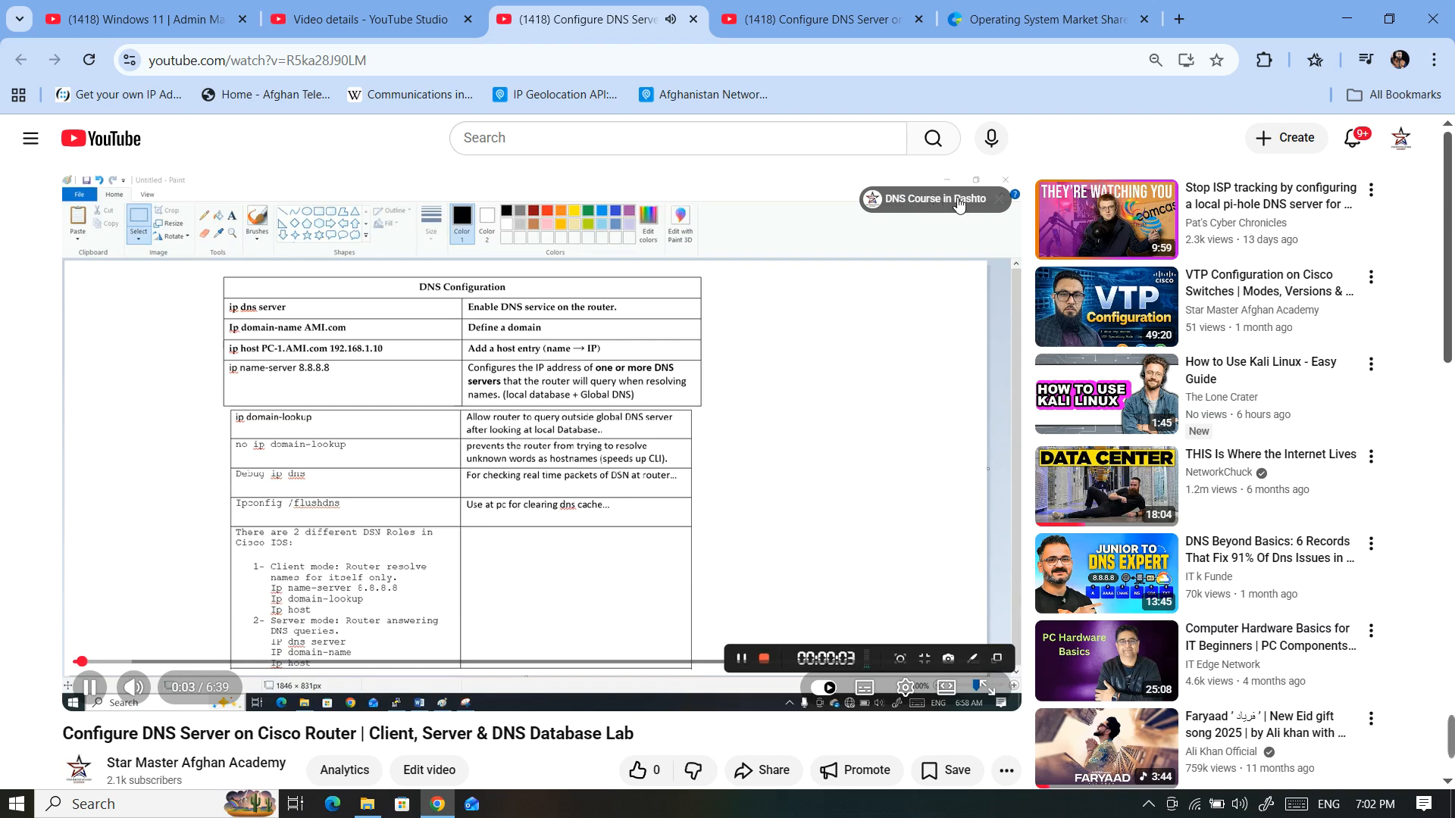
scroll(957, 203, "down", 8)
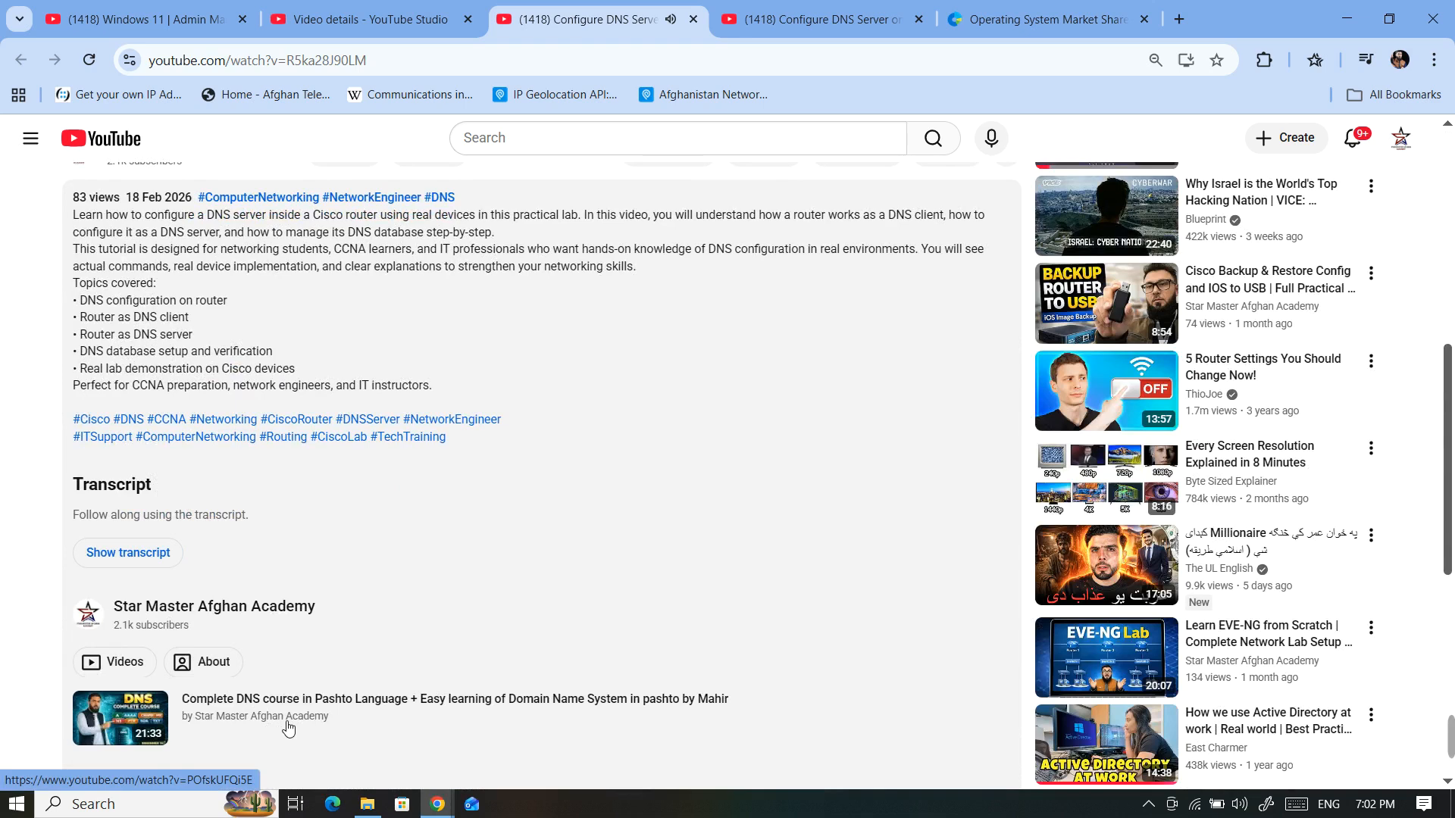
scroll(523, 620, "up", 8)
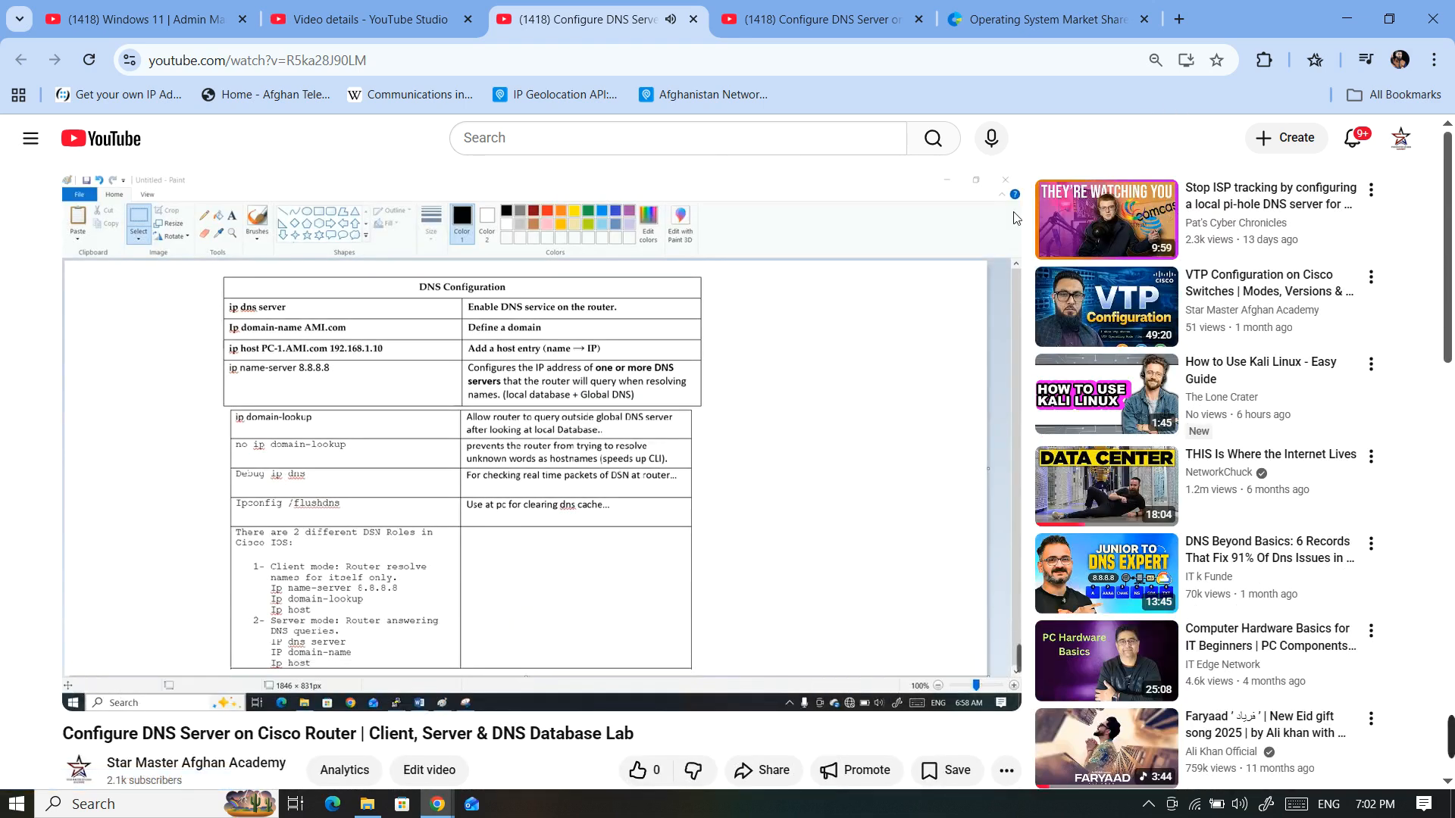
left_click(74, 662)
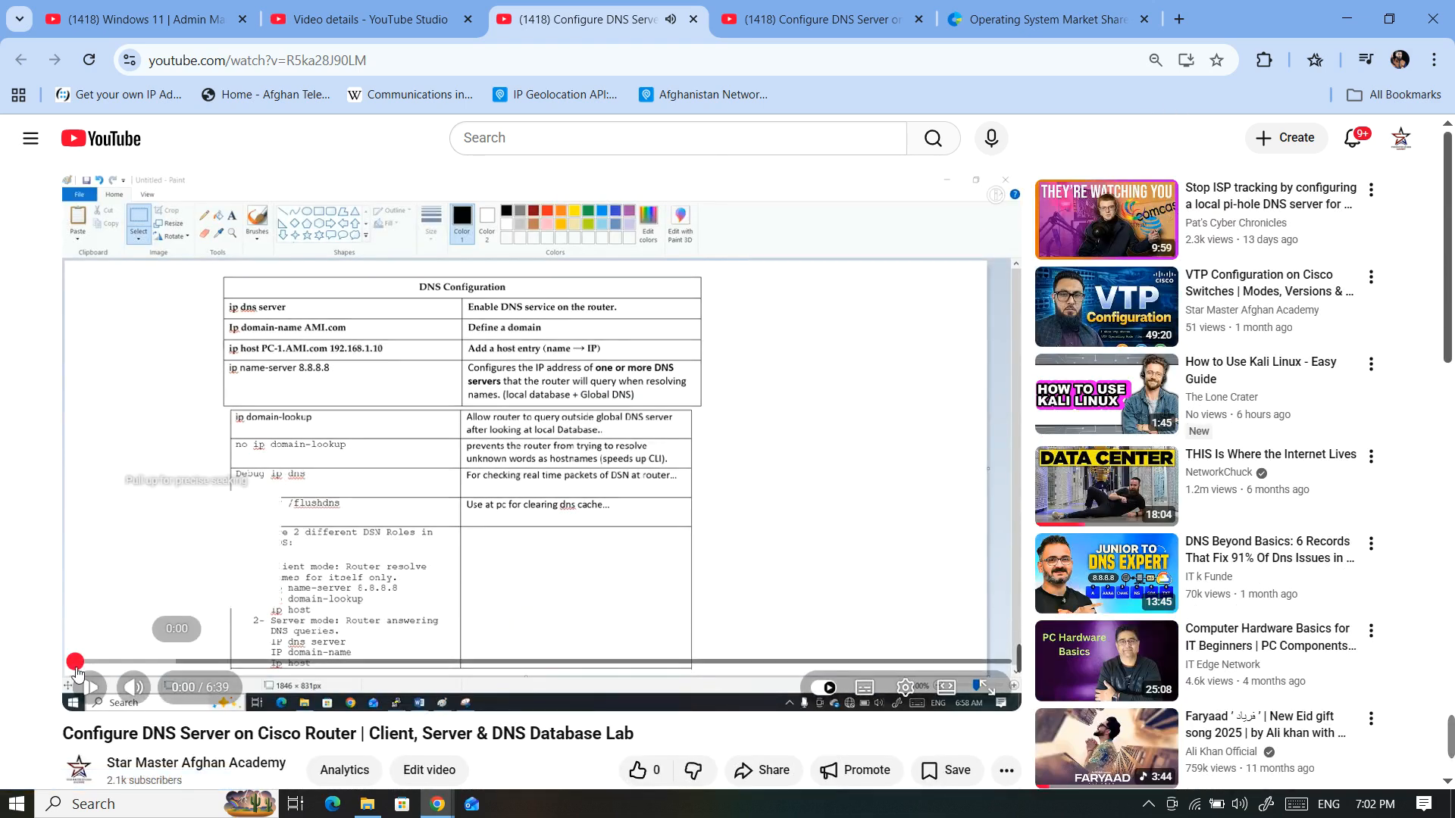